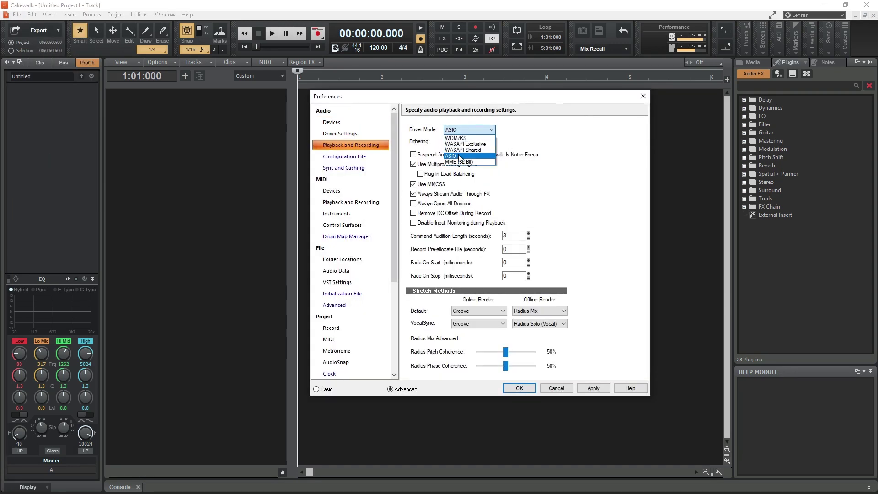
Keep ASIO driver mode, swap Focusrite outputs for three ASIO4ALL outputs, and confirm
left_click(459, 156)
left_click(341, 122)
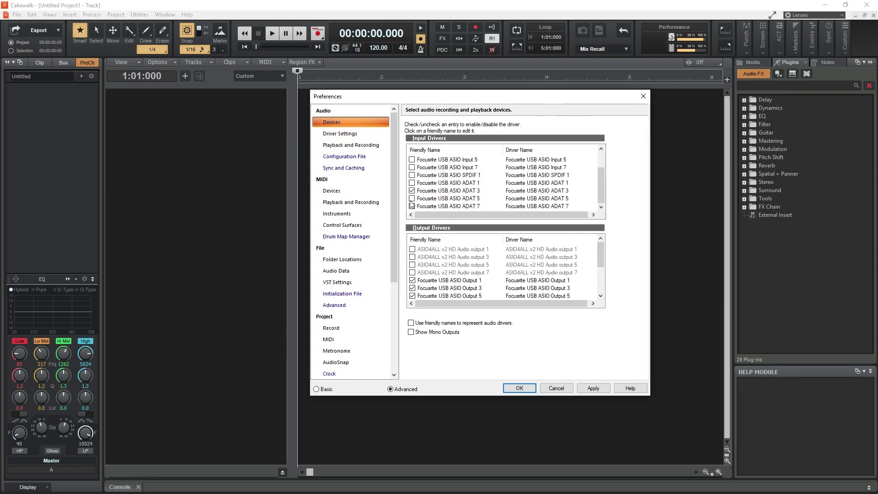
left_click(412, 281)
left_click(412, 296)
scroll(413, 281, "down", 3)
left_click(412, 265)
left_click(412, 273)
left_click(412, 296)
scroll(412, 293, "up", 3)
left_click(412, 249)
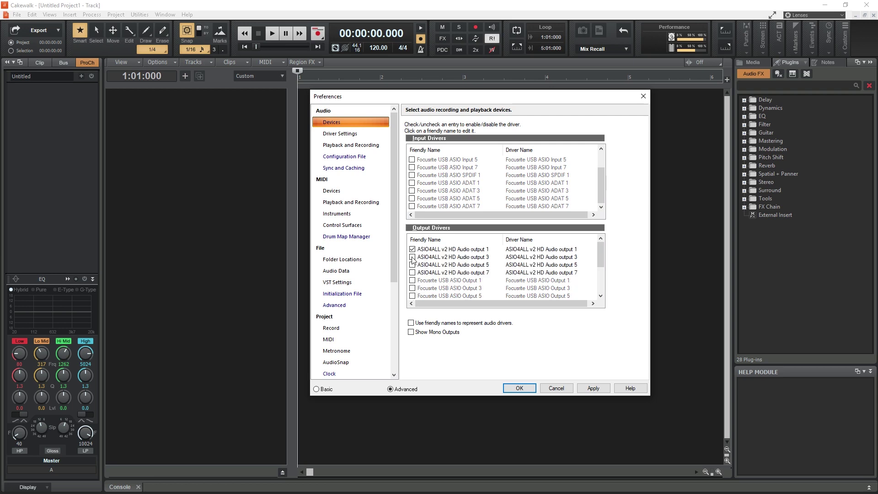
left_click(519, 388)
Insert an SI-Drum Kit instrument track
right_click(233, 161)
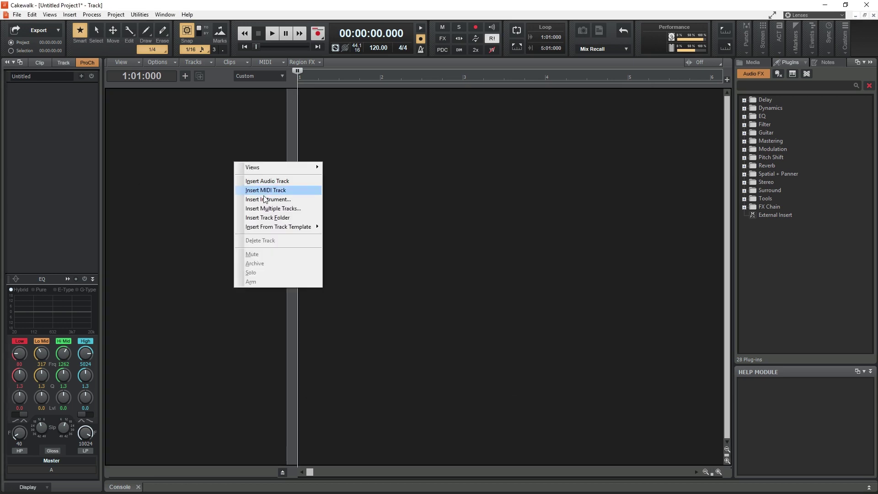
left_click(249, 189)
left_click(272, 52)
mouse_move(248, 145)
left_click(299, 141)
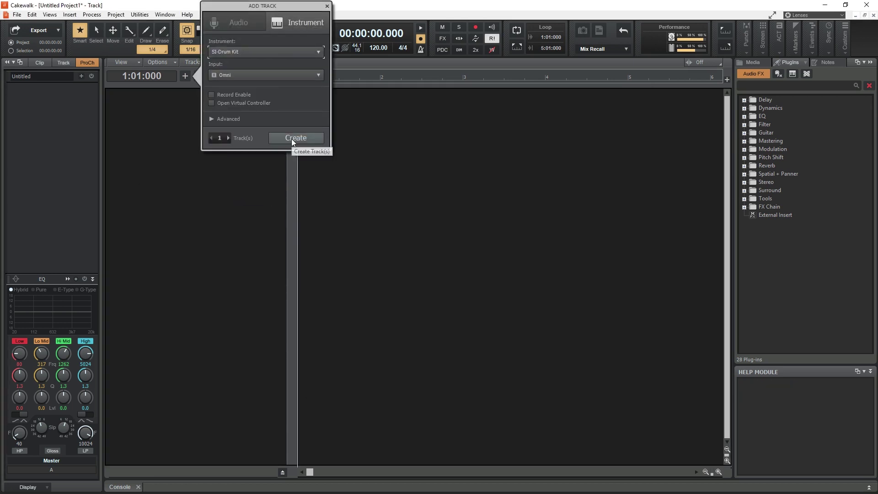
left_click(292, 139)
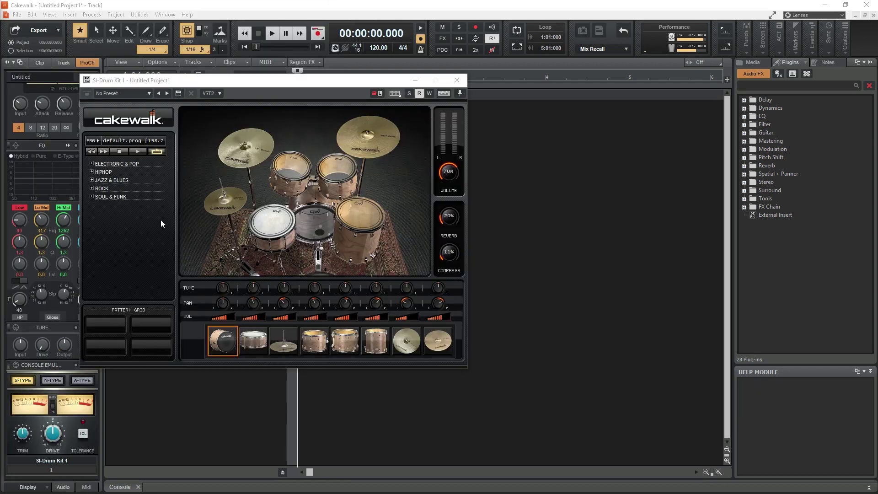
Strike the kick, hi-hat, toms and ride cymbal in the SI-Drum Kit window
left_click(224, 201)
left_click(248, 150)
left_click(285, 166)
left_click(359, 214)
left_click(366, 140)
Open the Computer Keyboard virtual controller and move it below the drum kit
left_click(50, 15)
left_click(76, 224)
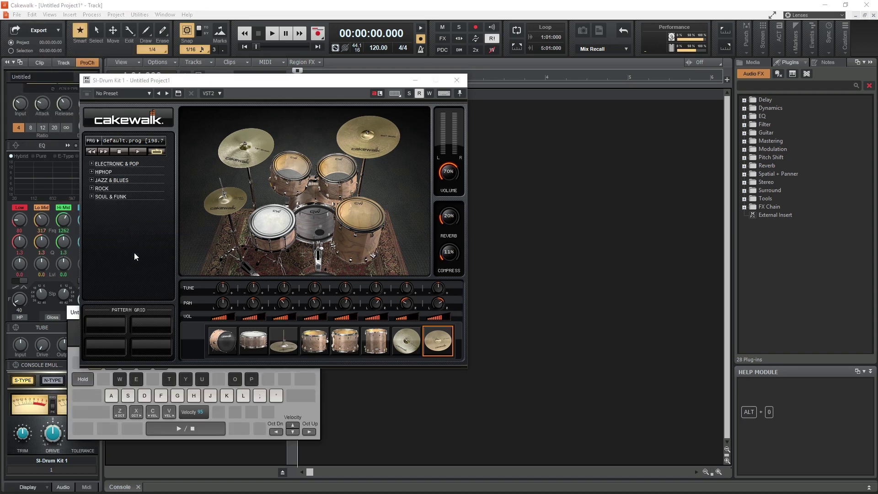
left_click_drag(74, 313, 506, 259)
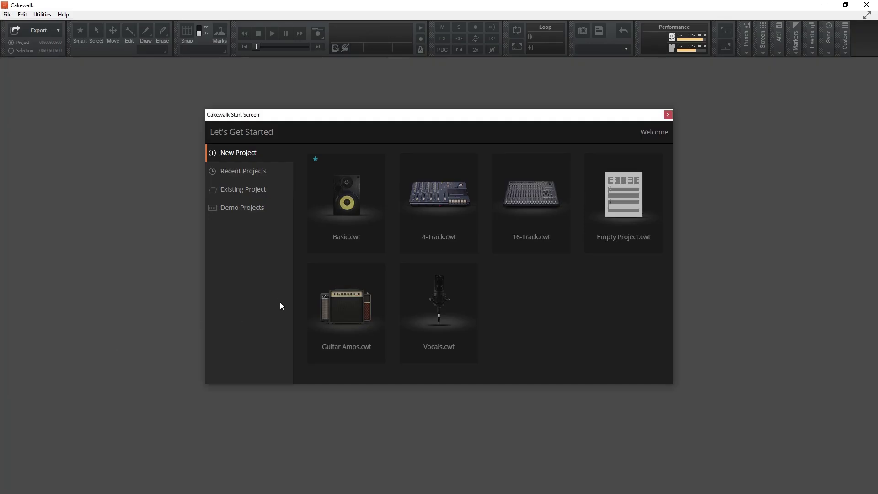
Start a new project from the Empty Project.cwt template
left_click(613, 209)
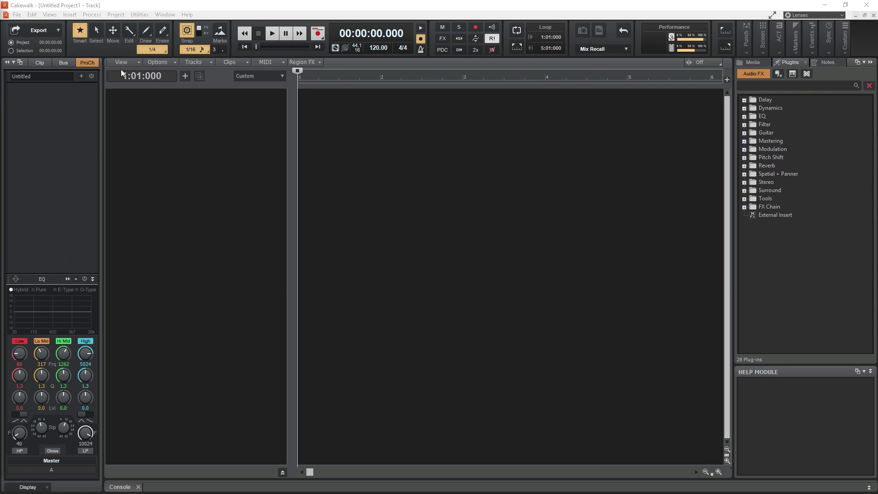
In Preferences, keep the Playback and Recording driver mode set to ASIO
left_click(32, 14)
left_click(50, 157)
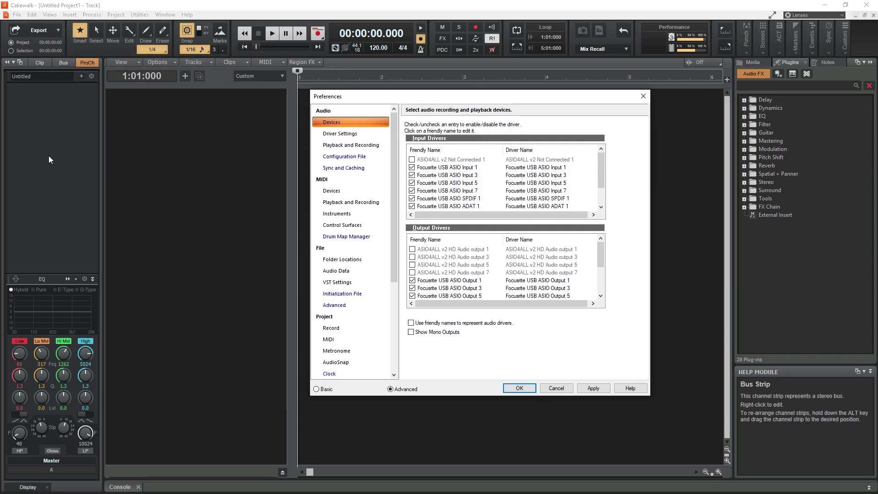
left_click(355, 135)
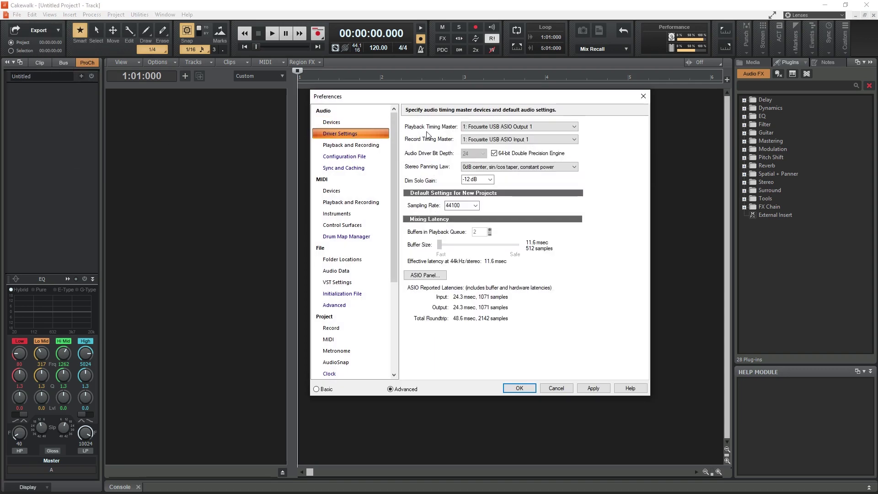
left_click(348, 145)
left_click(457, 130)
left_click(458, 158)
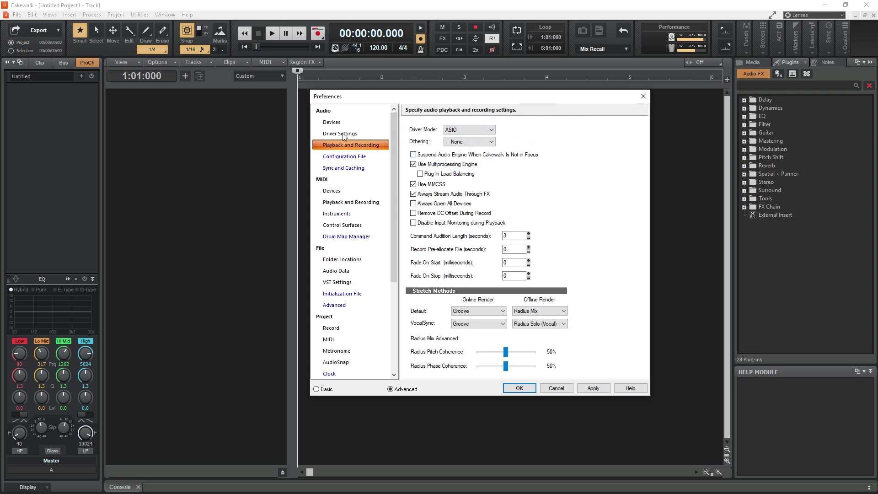
Disable the Focusrite USB ASIO inputs 1, 3, 5, 7, SPDIF 1, ADAT 1 and ADAT 3
left_click(343, 134)
left_click(340, 123)
left_click(412, 167)
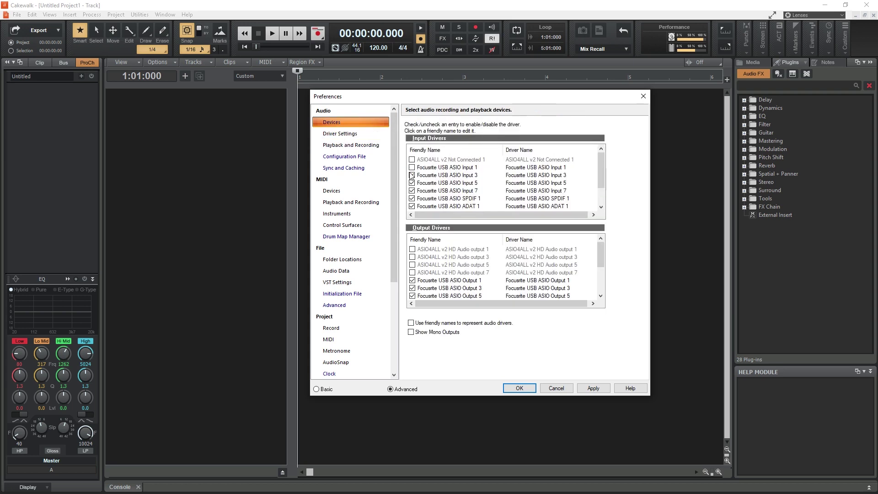
left_click(412, 175)
left_click(412, 183)
left_click(412, 199)
left_click(412, 190)
left_click(412, 206)
scroll(414, 205, "down", 1)
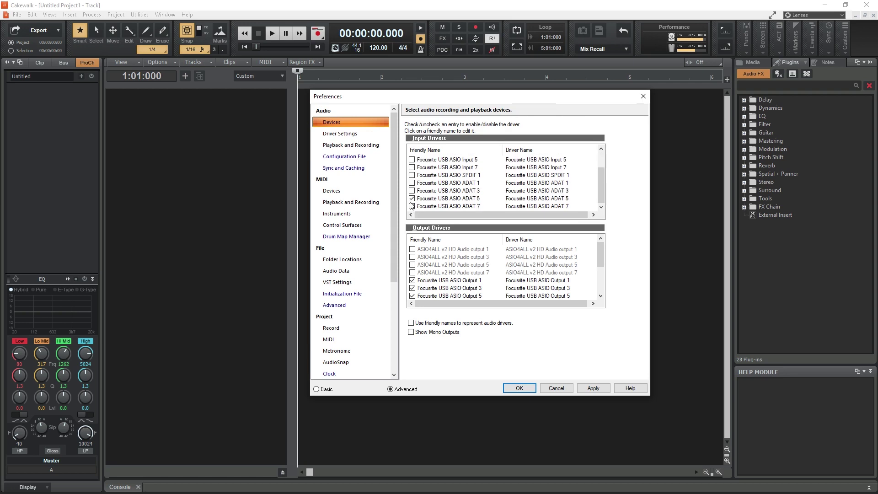
left_click(412, 191)
Disable Focusrite USB ASIO outputs 1, 5, 9, 11, 13, 15, 17 and 19
left_click(412, 280)
scroll(414, 277, "down", 3)
scroll(418, 257, "up", 3)
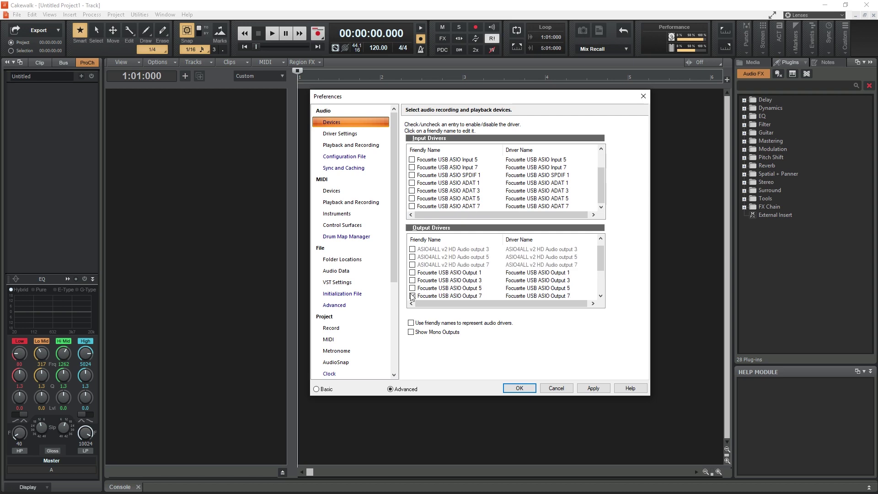
left_click(411, 294)
scroll(415, 274, "down", 3)
left_click(412, 256)
left_click(412, 264)
left_click(412, 272)
left_click(413, 280)
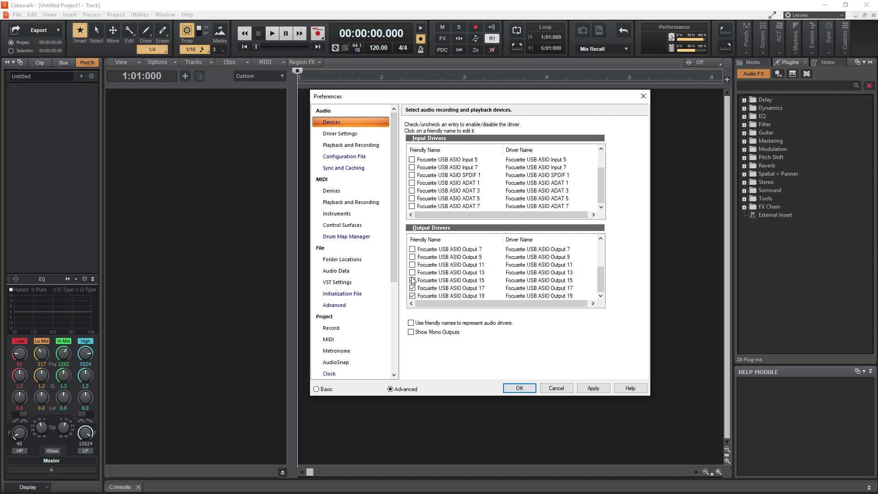
left_click(412, 288)
left_click(412, 295)
scroll(413, 288, "up", 3)
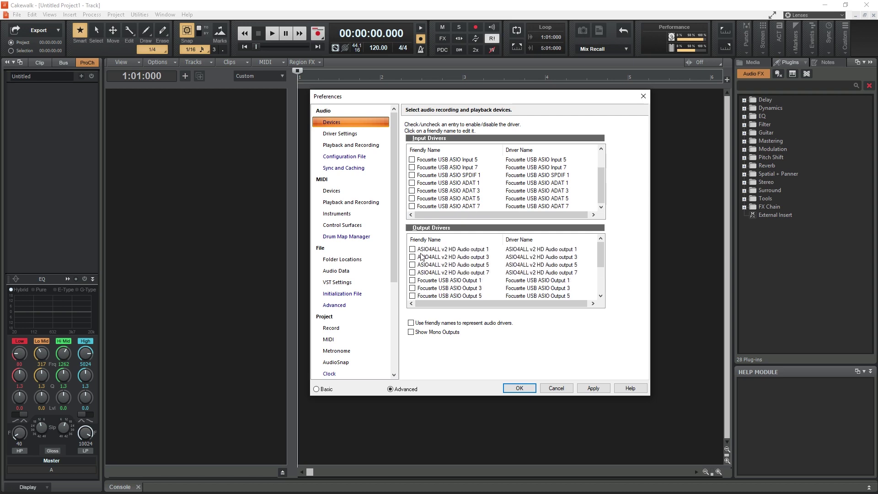
Enable ASIO4ALL v2 HD Audio outputs 1, 3, 5 and 7 and apply the changes
left_click(412, 250)
left_click(413, 257)
left_click(412, 265)
left_click(412, 272)
scroll(413, 185, "up", 1)
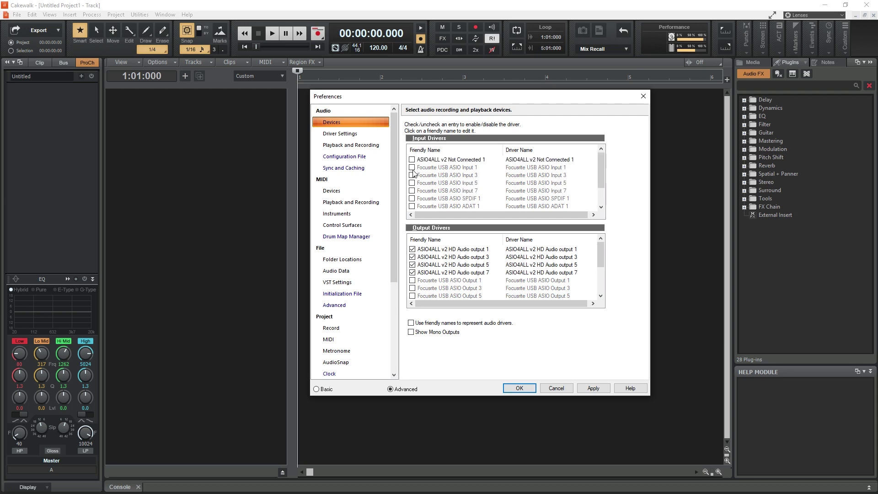
left_click(512, 388)
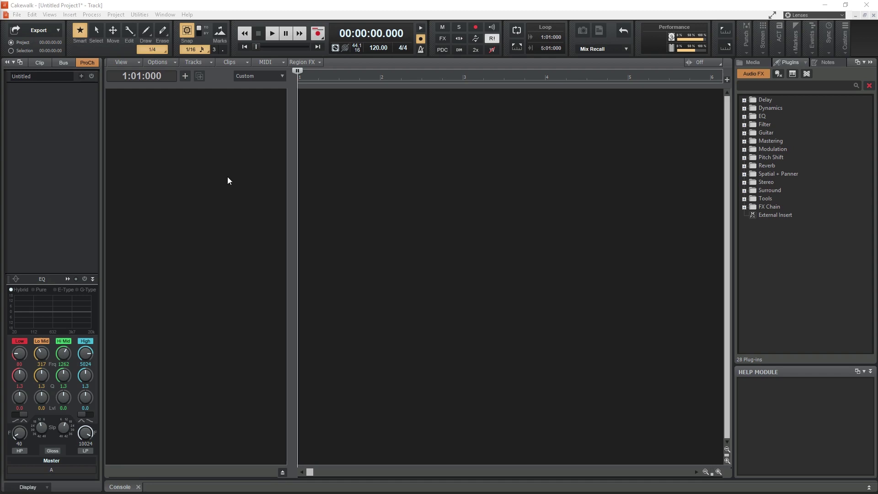
Insert an instrument track using SI-Drum Kit, creating SI-Drum Kit 1
right_click(235, 164)
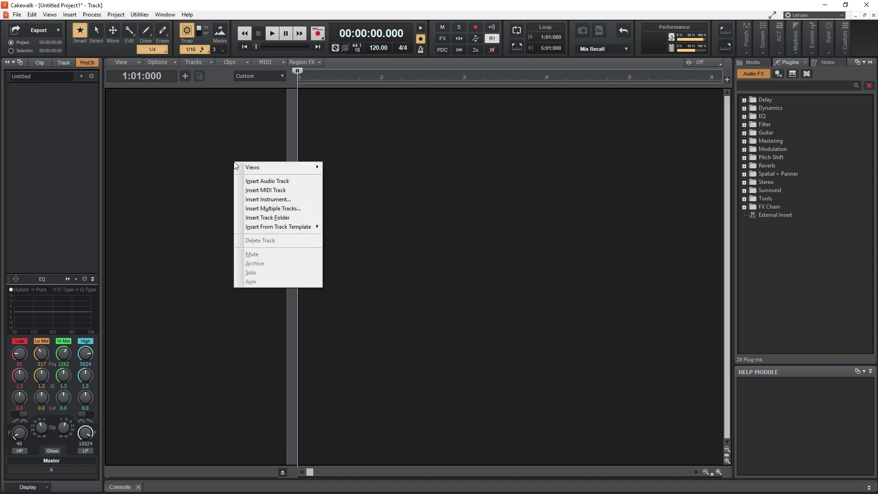
left_click(266, 200)
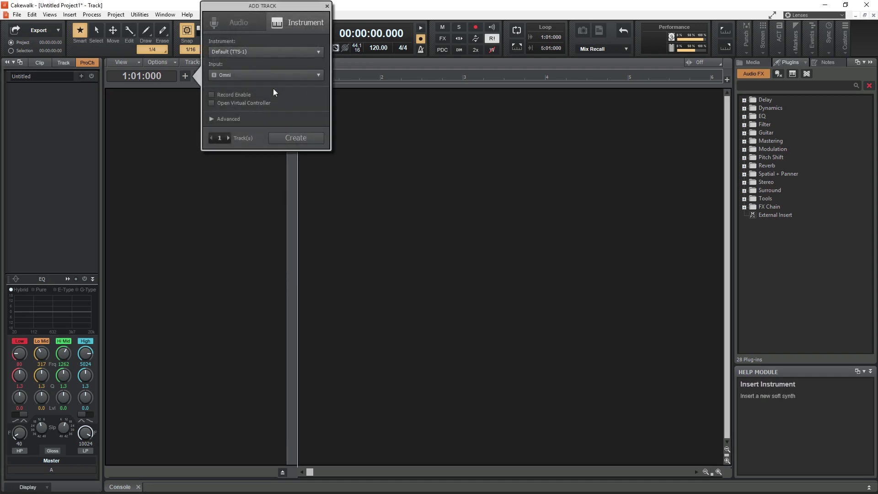
left_click(273, 54)
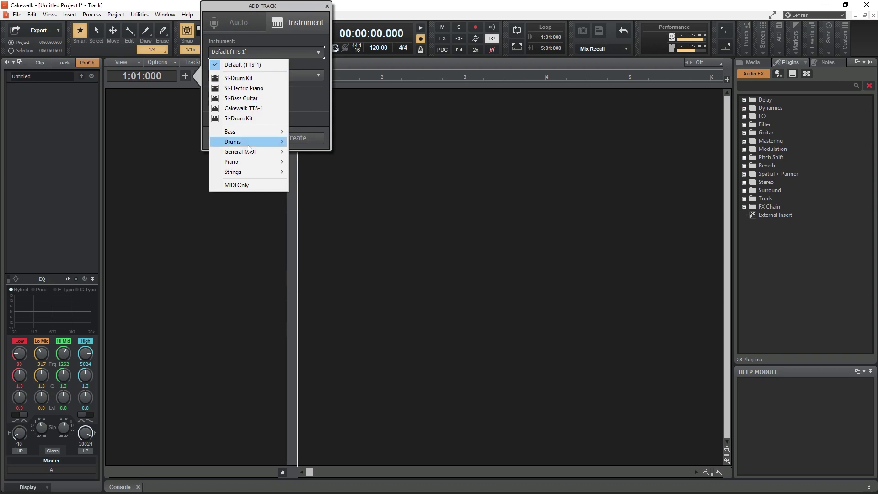
left_click(295, 142)
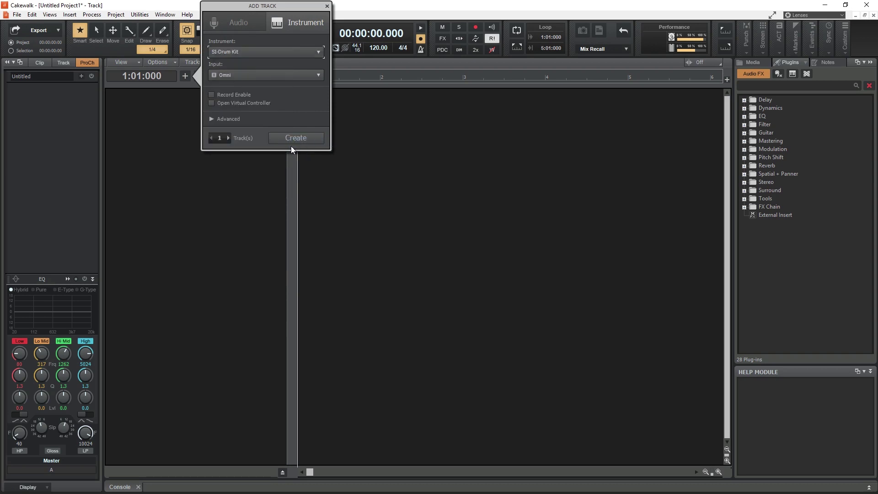
left_click(293, 138)
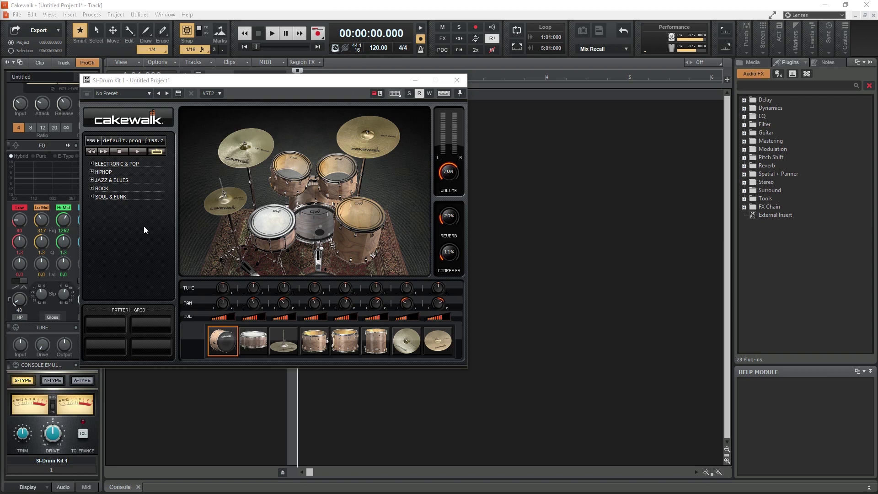
Preview the hi-hat, snare, crash, two toms, kick, floor tom and ride sounds
left_click(211, 205)
left_click(269, 220)
left_click(253, 155)
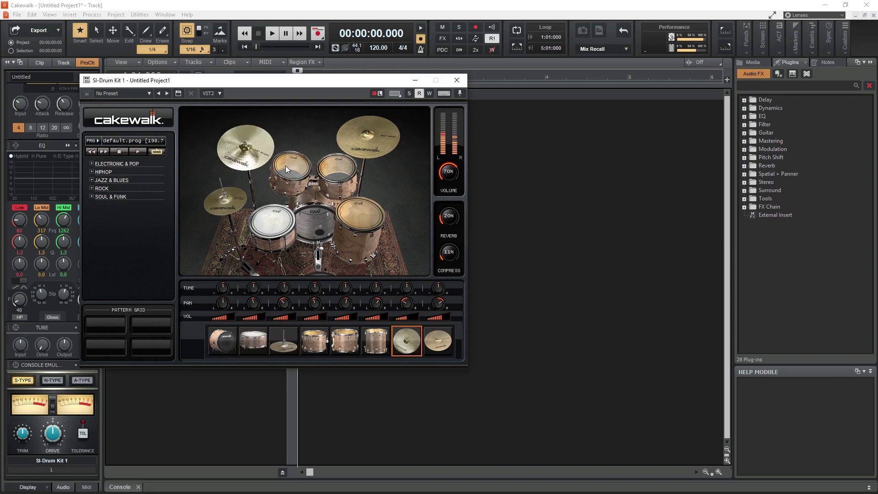
left_click(289, 169)
left_click(325, 186)
left_click(321, 218)
left_click(357, 213)
left_click(363, 134)
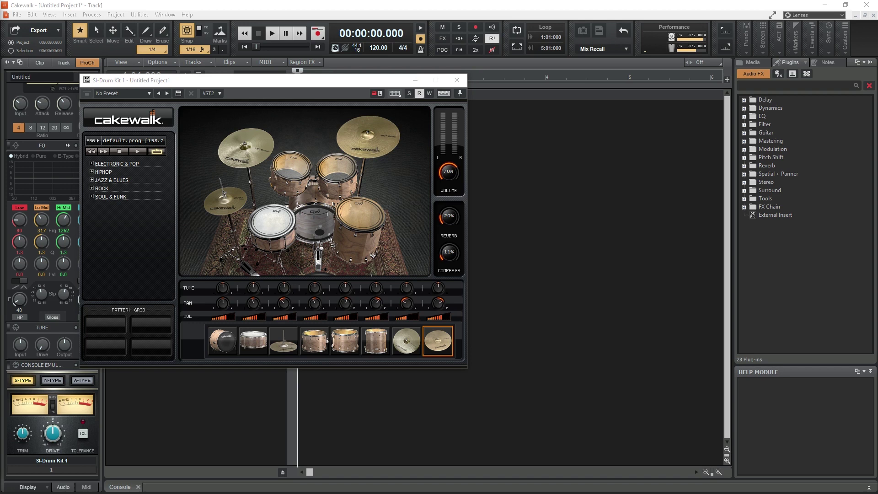
Open the Computer Keyboard virtual controller from the Views menu
left_click(205, 85)
left_click(32, 15)
mouse_move(48, 16)
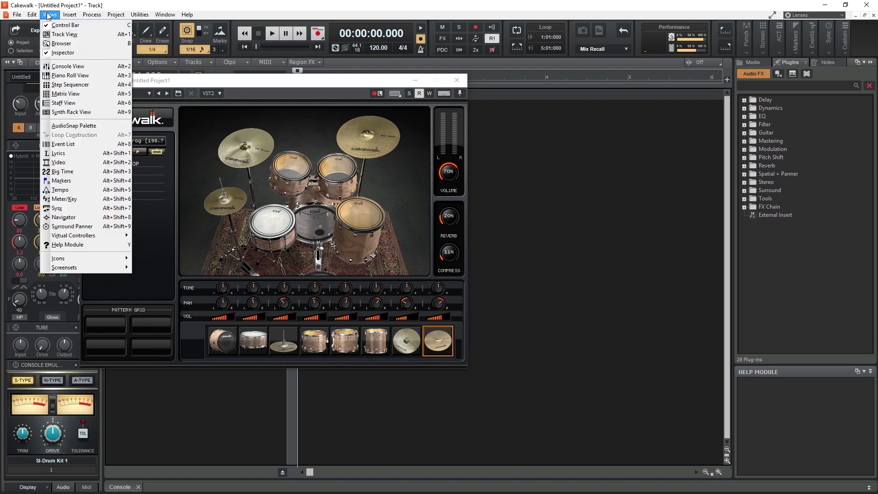
mouse_move(92, 235)
left_click(135, 236)
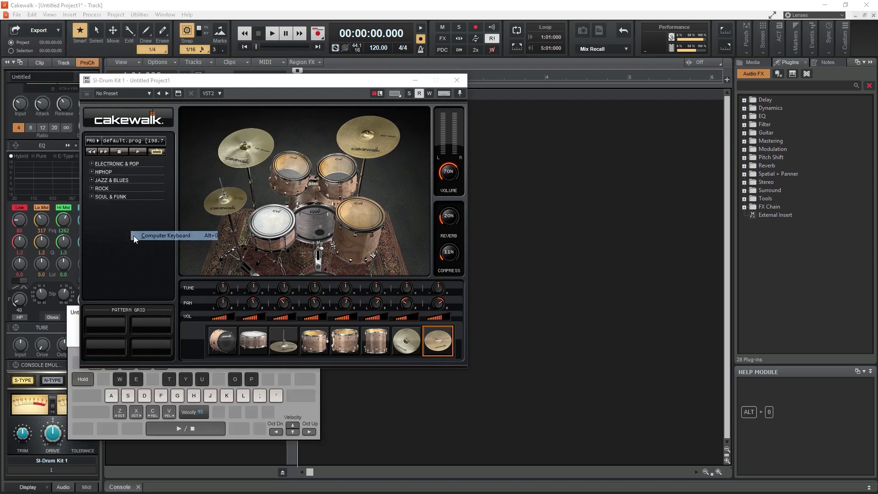
Move the virtual keyboard beside the drum kit and set it to Take All Keystrokes
left_click_drag(74, 314, 497, 257)
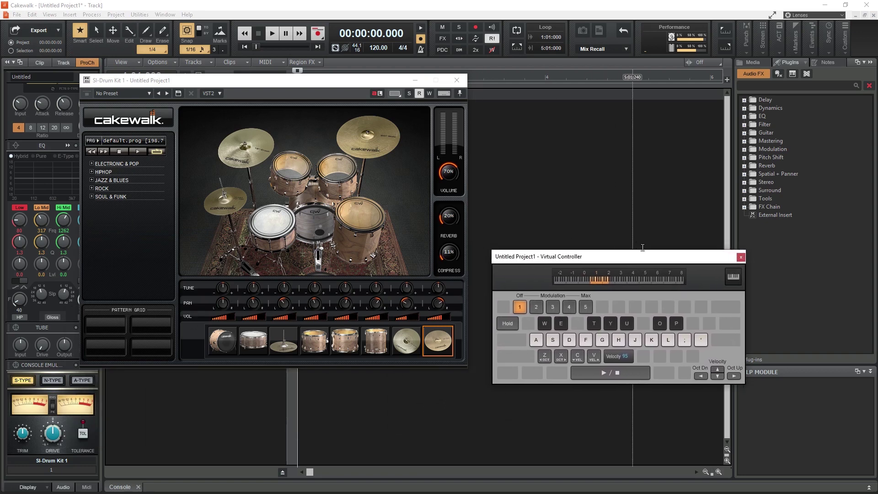
left_click(731, 279)
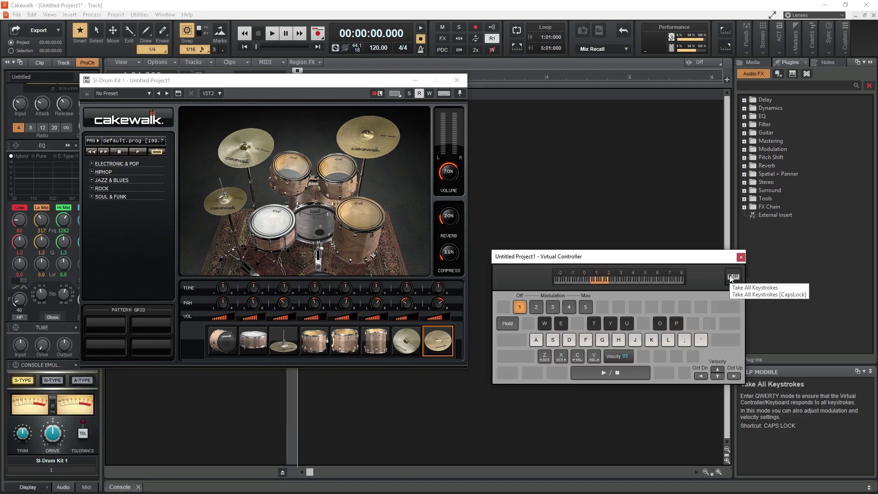
left_click(763, 287)
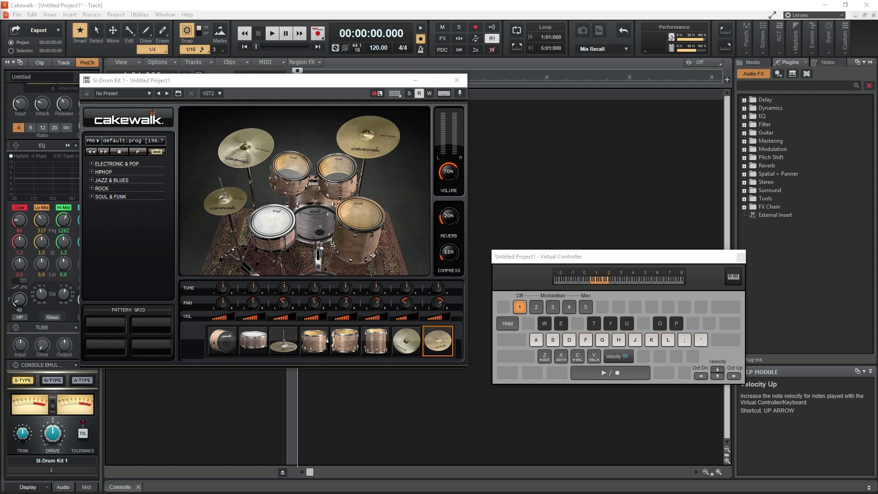
Play a hi-hat and kick groove on SI-Drum Kit 1 using the T and A keys
key("t")
key("a")
key("t")
key("a")
key("t")
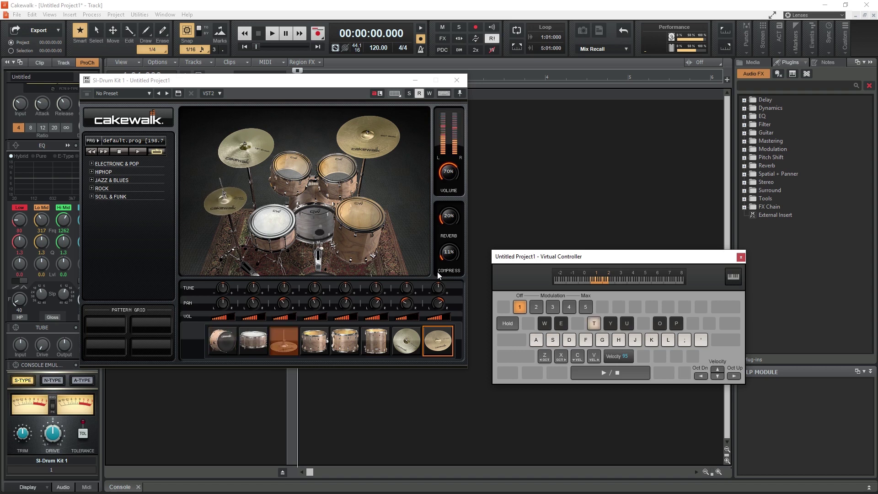
key("t")
key("t")
key("a")
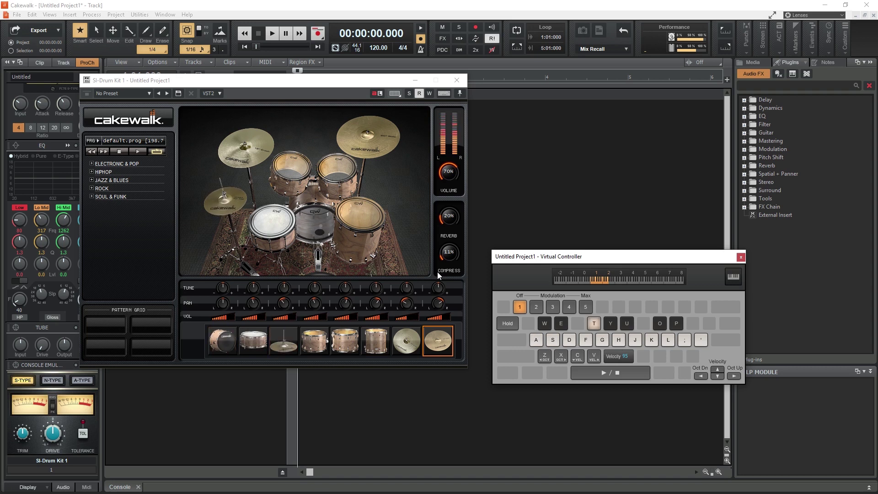
key("a")
key("t")
key("t")
key("a")
Add snare hits on D to keep playing a full kick, snare and hi-hat beat
key("t")
key("a")
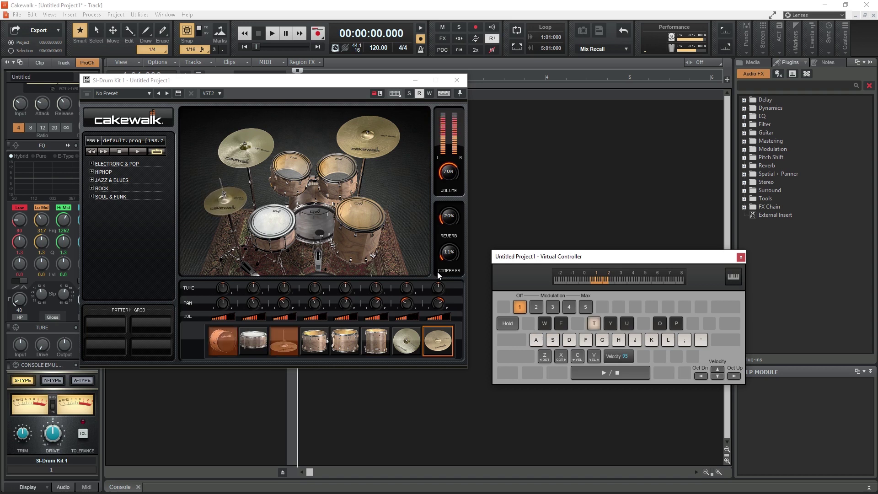
key("t")
key("d")
key("a")
key("t")
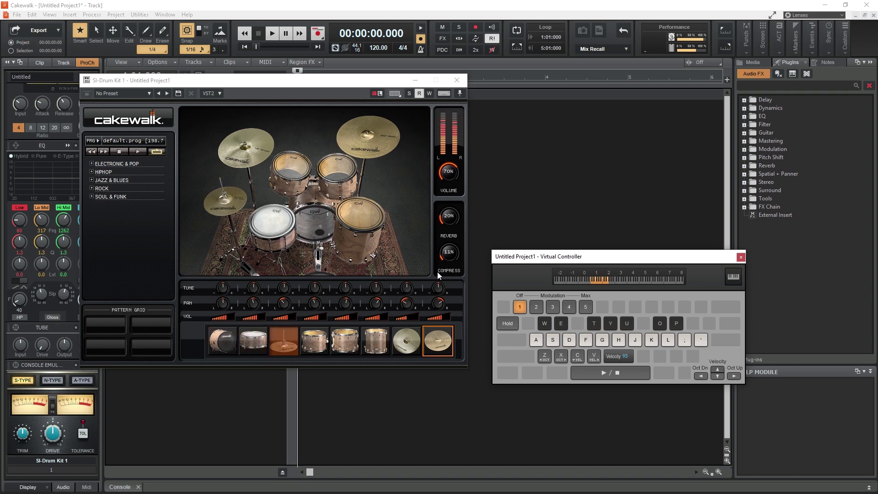
key("a")
key("d")
key("t")
key("t")
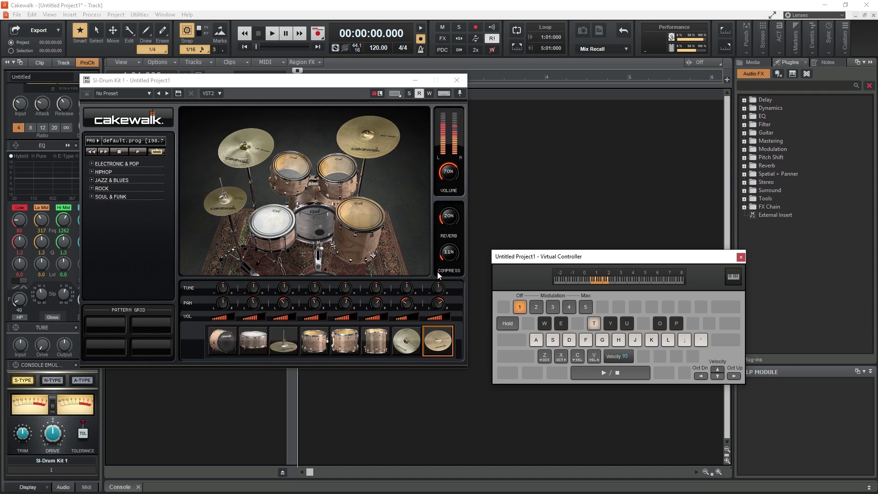
key("d")
key("t")
key("a")
key("d")
key("t")
key("t")
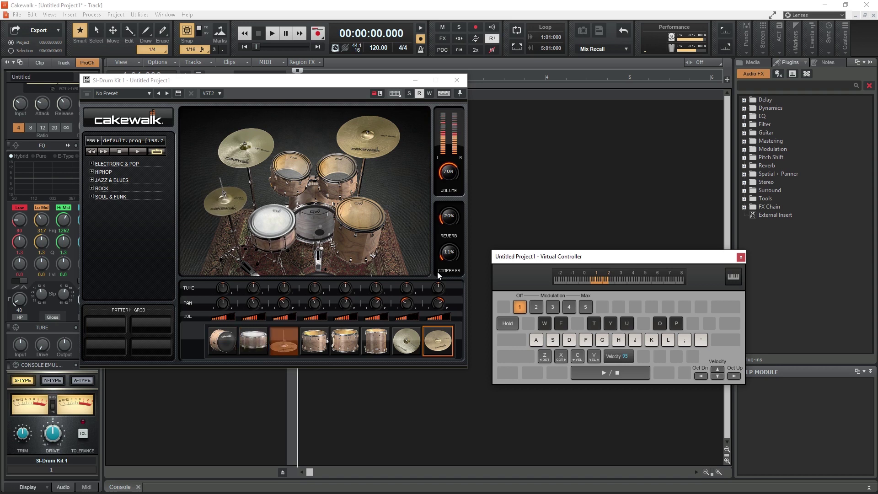
key("t")
key("t")
key("a")
key("t")
key("d")
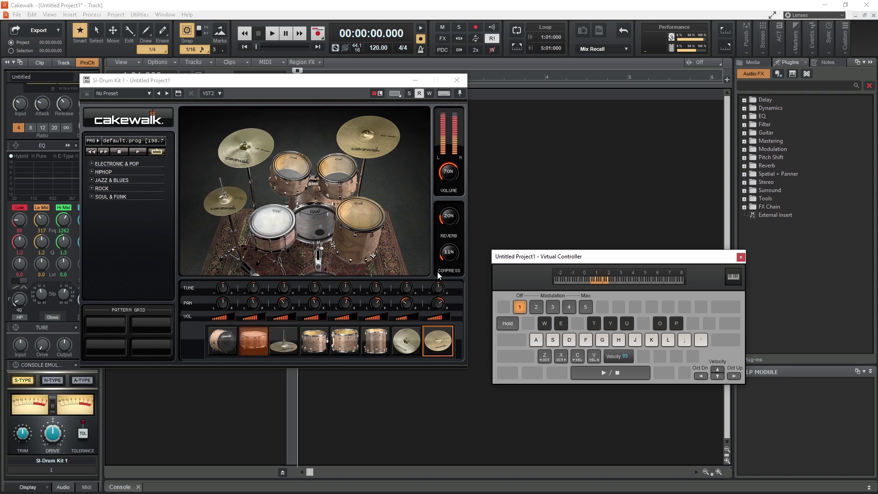
key("t")
key("a")
key("d")
key("t")
key("a")
key("d")
key("t")
key("a")
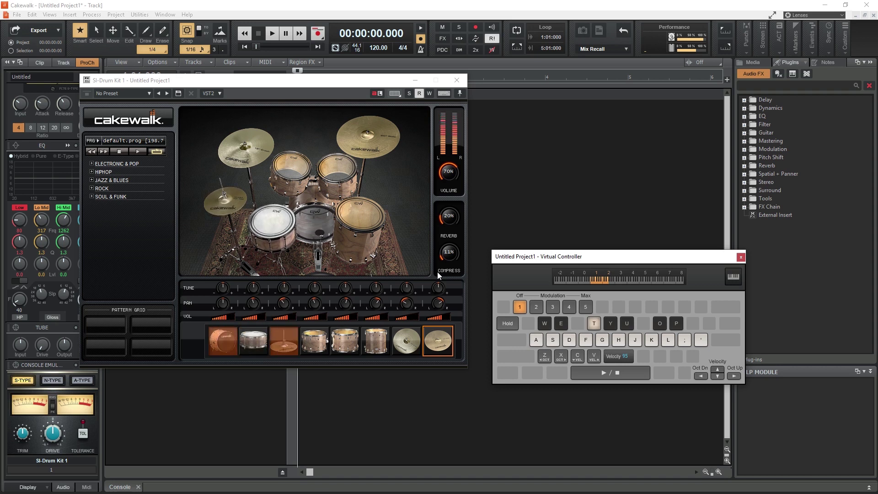
key("d")
key("t")
key("a")
key("d")
key("t")
key("a")
key("t")
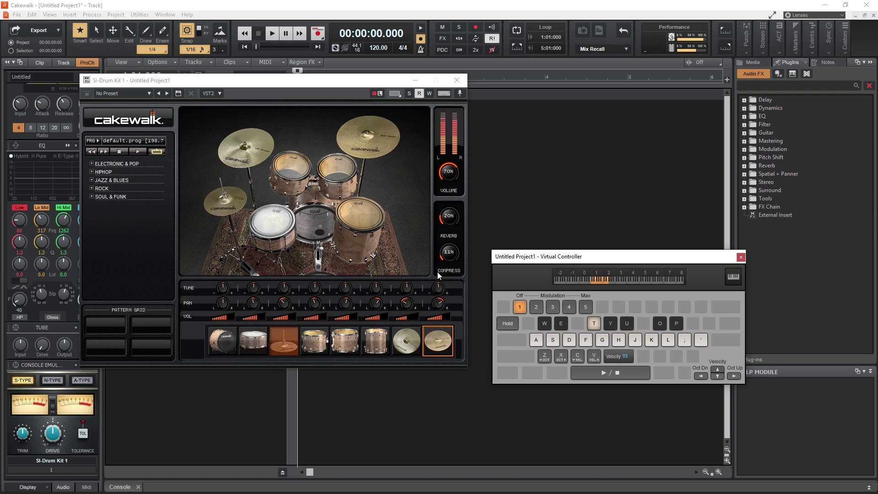
key("a")
key("t")
key("a")
key("d")
key("a")
key("t")
key("d")
key("a")
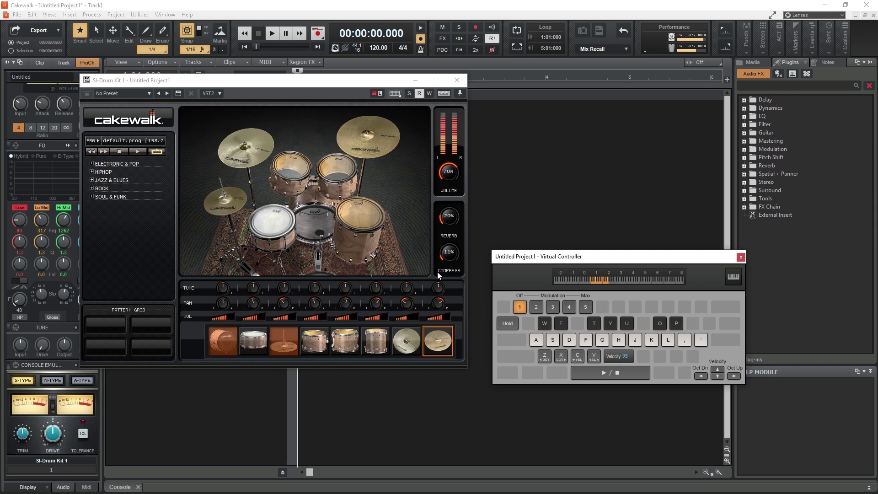
key("d")
key("a")
key("t")
key("a")
key("d")
key("t")
key("a")
key("d")
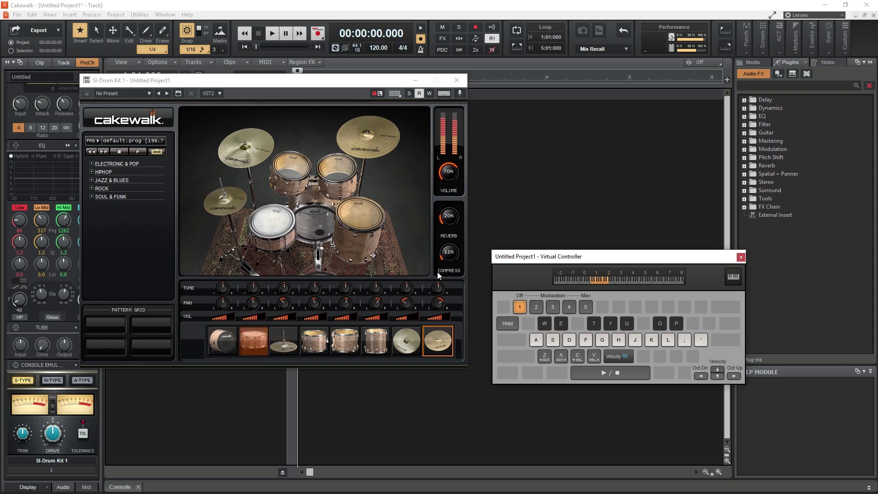
key("a")
key("t")
key("d")
key("t")
key("a")
key("d")
key("t")
key("t")
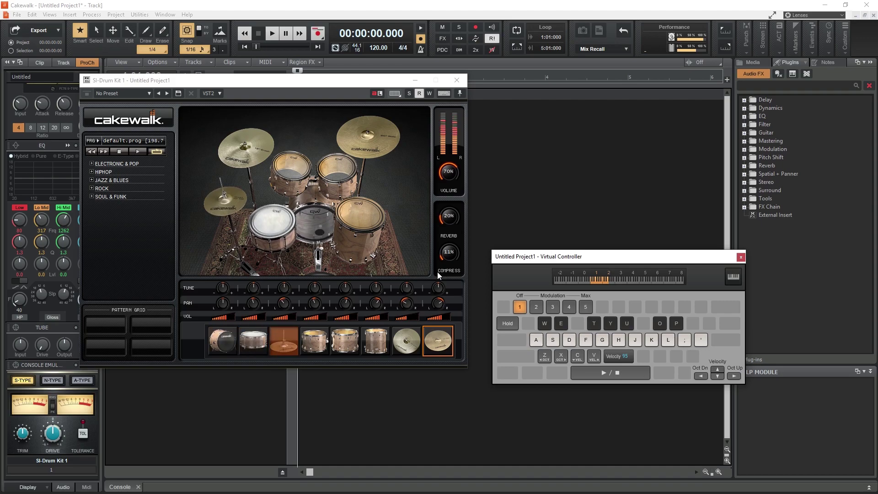